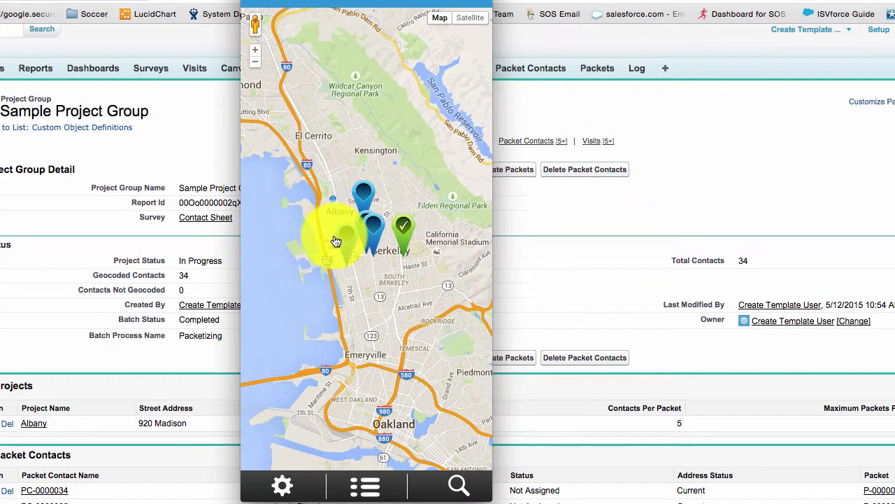
Start a visit log for the uncompleted contact just west of Berkeley's green marker, with result Visit - Signed Card and assessment 2
{"action": "left_click", "coordinate": [372, 240]}
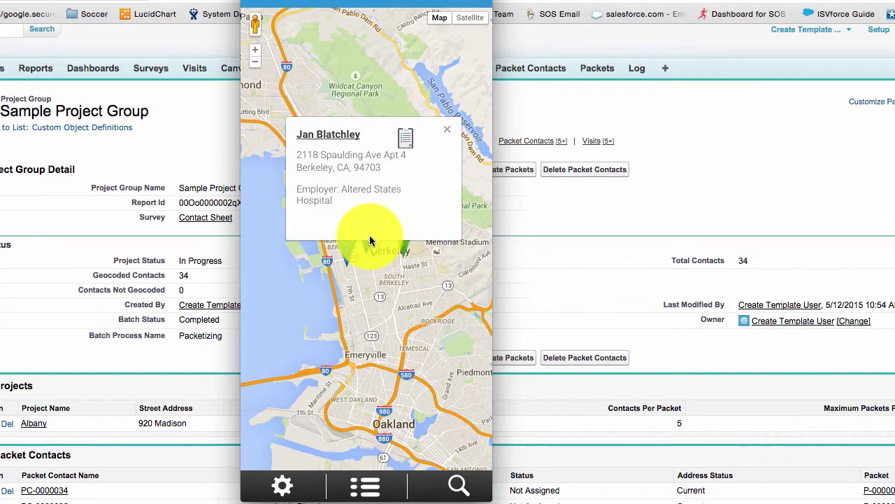
{"action": "left_click", "coordinate": [405, 139]}
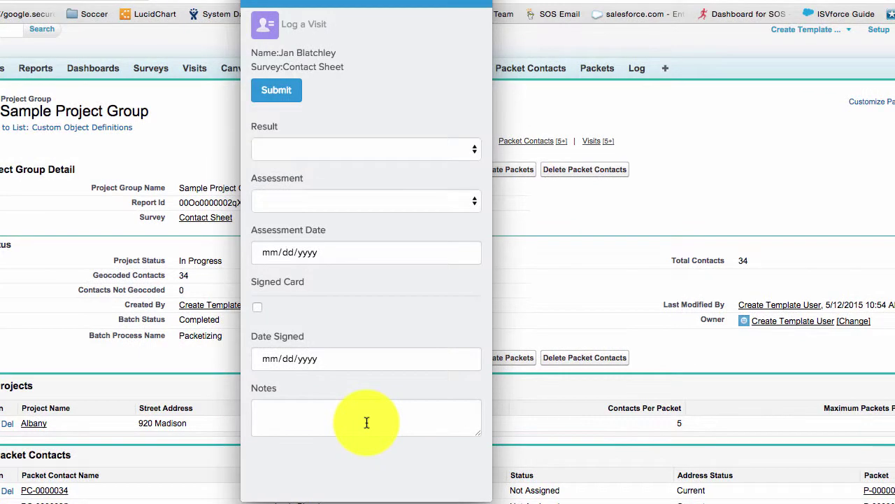
{"action": "left_click", "coordinate": [447, 143]}
{"action": "left_click", "coordinate": [439, 158]}
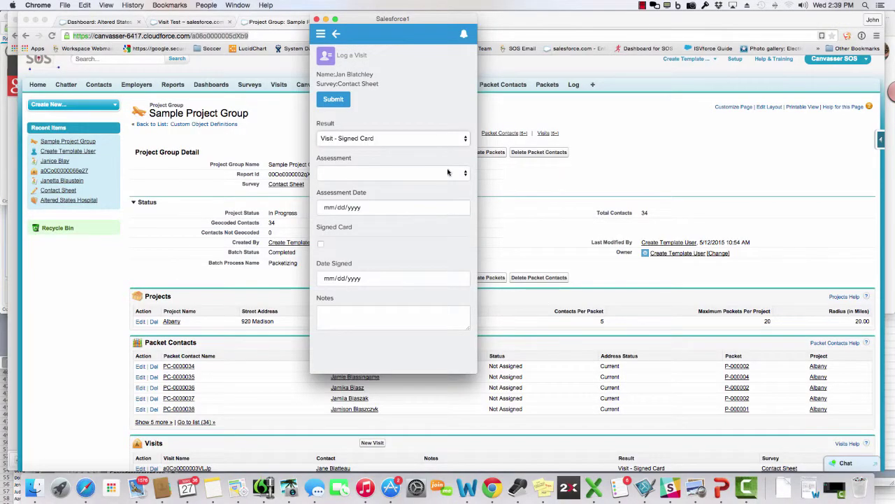
{"action": "left_click", "coordinate": [449, 173]}
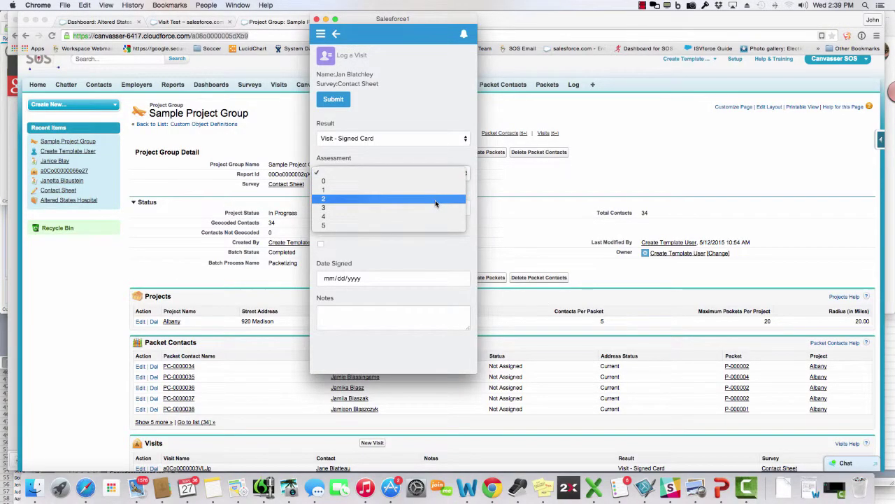
{"action": "left_click", "coordinate": [435, 200]}
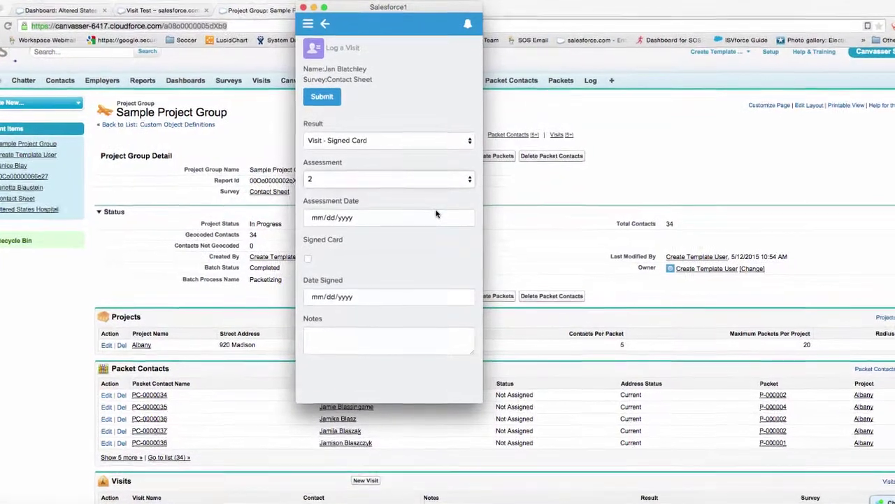
Set the visit's assessment date to 05/27/2015 using the May 2015 calendar
{"action": "left_click", "coordinate": [435, 209]}
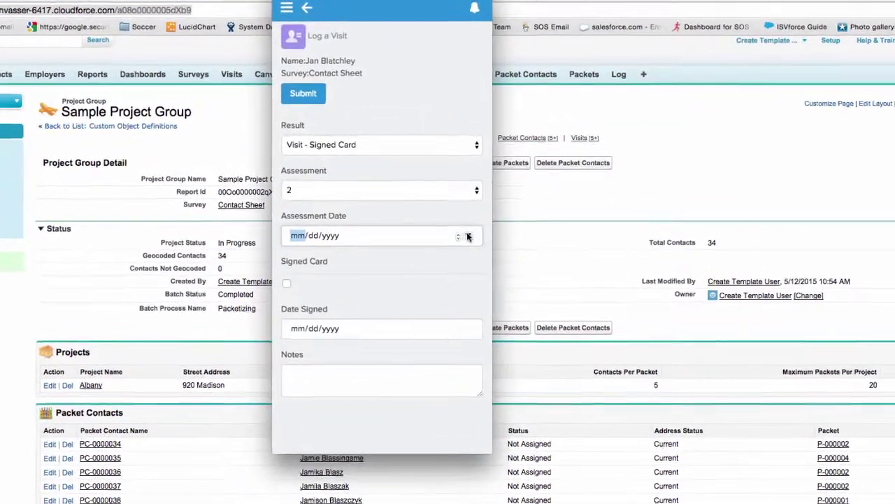
{"action": "left_click", "coordinate": [464, 226]}
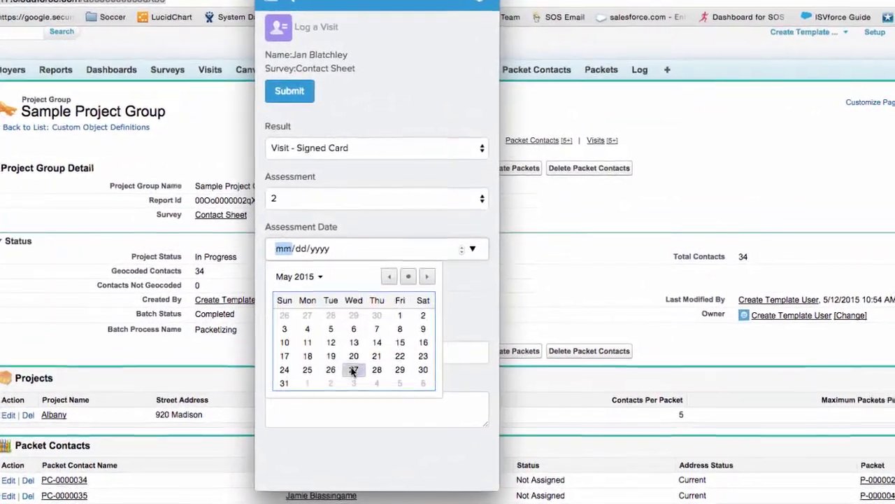
{"action": "left_click", "coordinate": [356, 359]}
Mark the contact's card as signed and set the date signed to 05/27/2015
{"action": "left_click", "coordinate": [268, 306]}
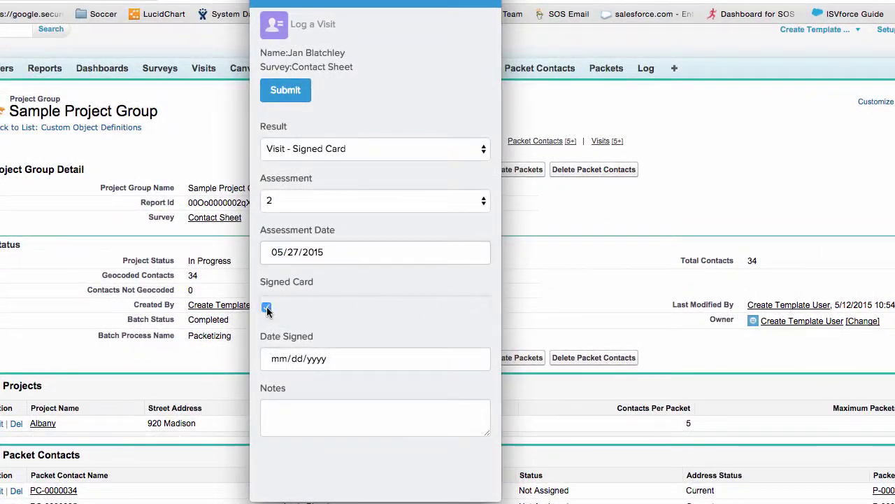
{"action": "left_click", "coordinate": [372, 354]}
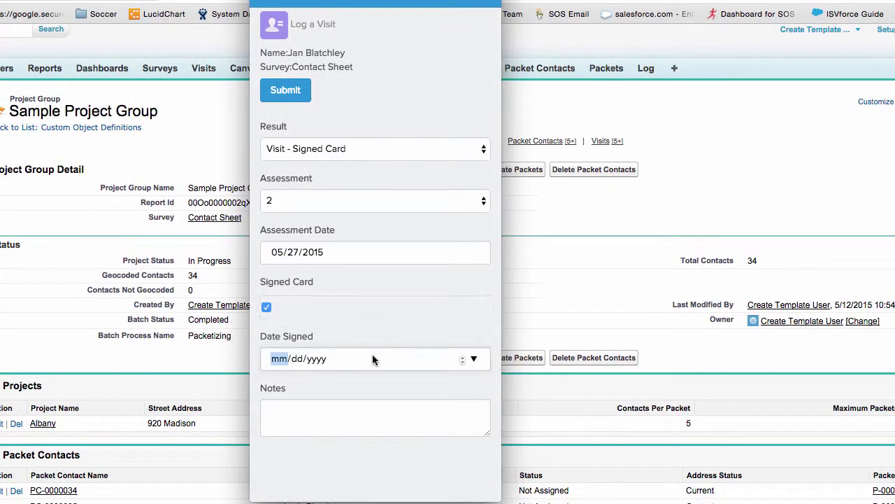
{"action": "left_click", "coordinate": [473, 360]}
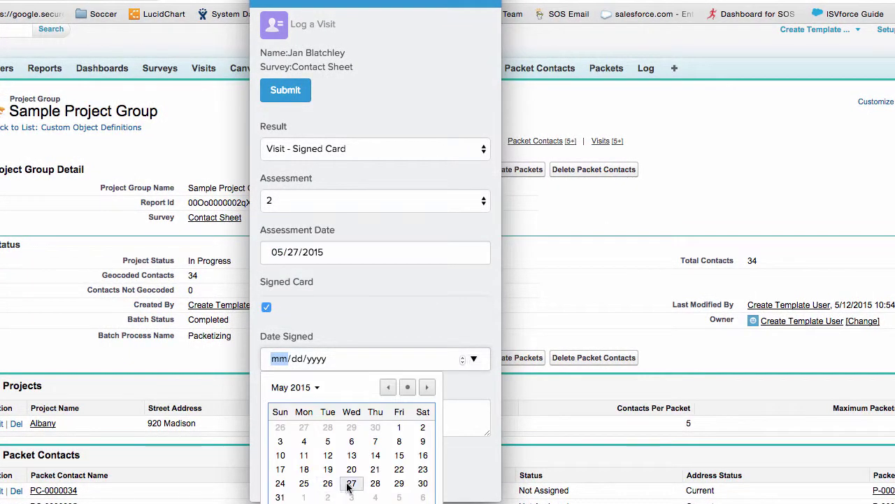
{"action": "left_click", "coordinate": [350, 482]}
Add the note "They love us!" to the visit and submit the survey
{"action": "left_click", "coordinate": [302, 418]}
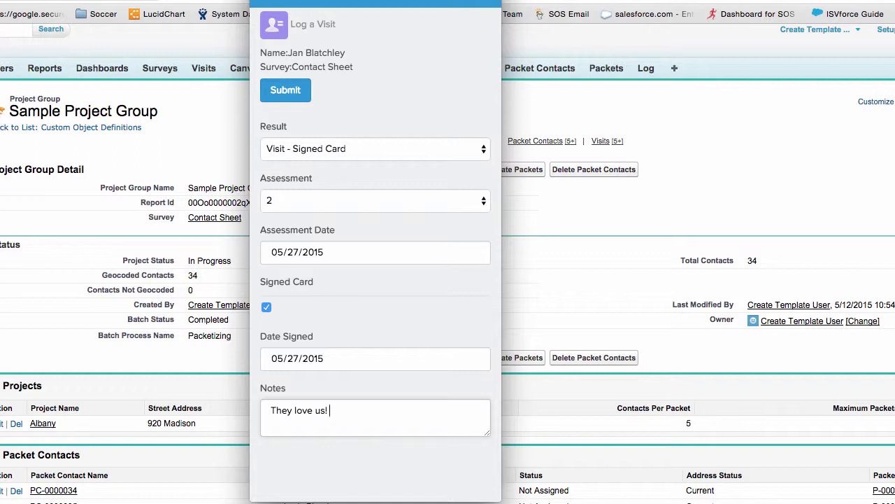
{"action": "left_click", "coordinate": [288, 102]}
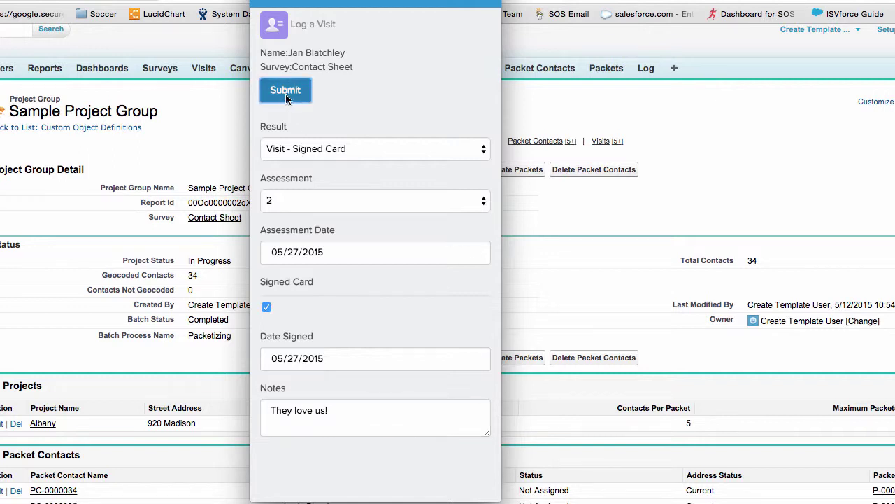
{"action": "left_click", "coordinate": [553, 191]}
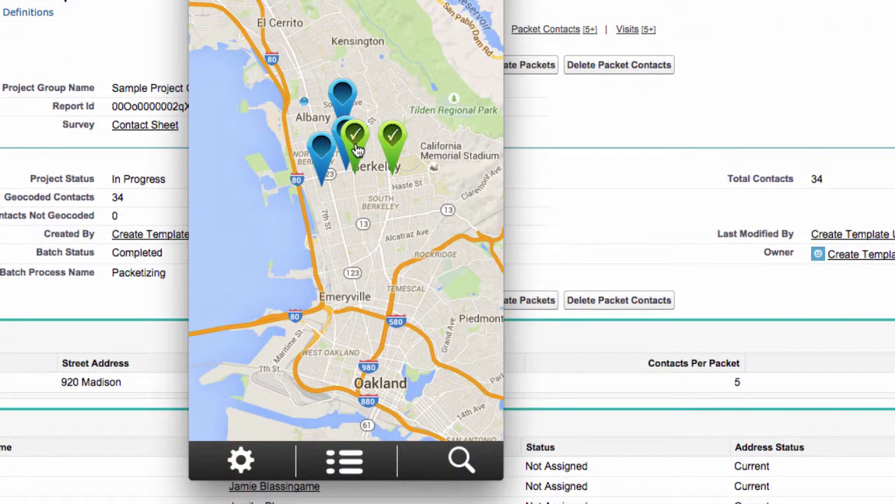
Log and submit a visit with the result Refused for the contact at the northernmost blue marker, and dismiss the survey update messages
{"action": "left_click", "coordinate": [343, 93]}
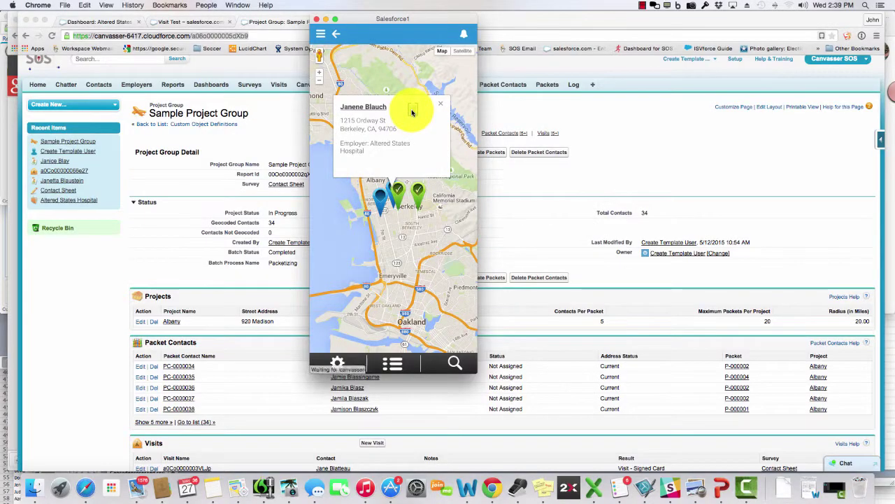
{"action": "left_click", "coordinate": [368, 2]}
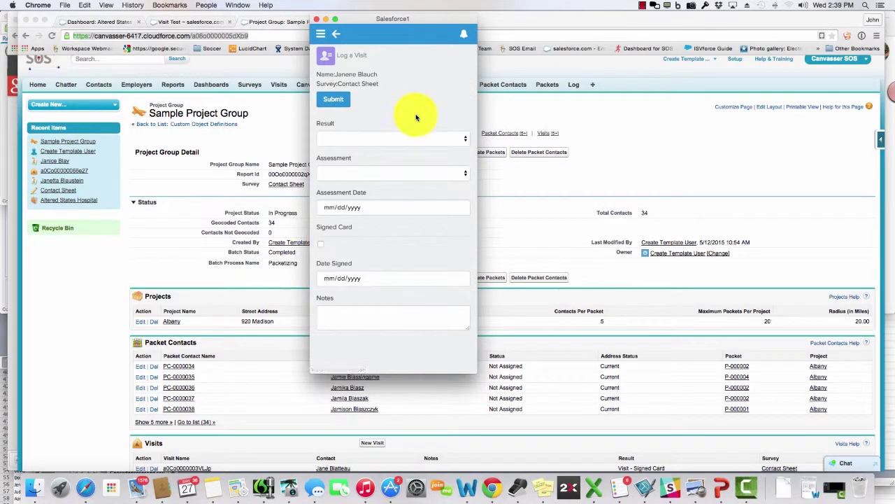
{"action": "left_click", "coordinate": [417, 139]}
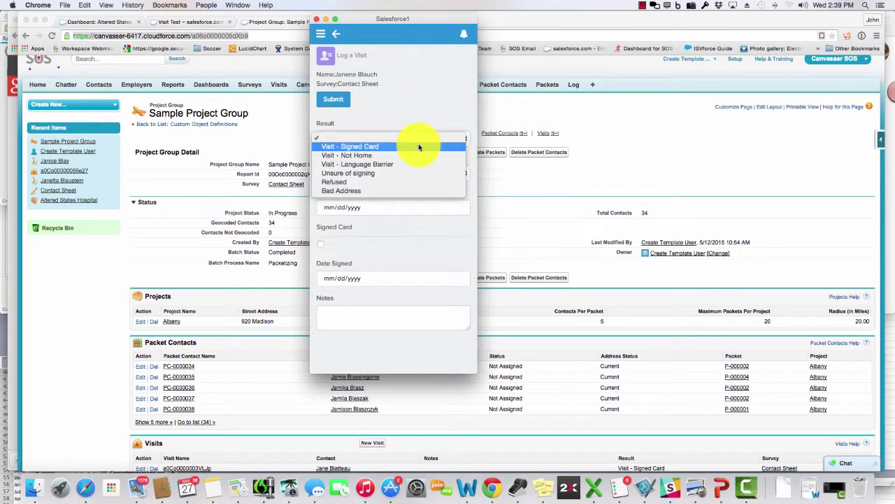
{"action": "left_click", "coordinate": [409, 182]}
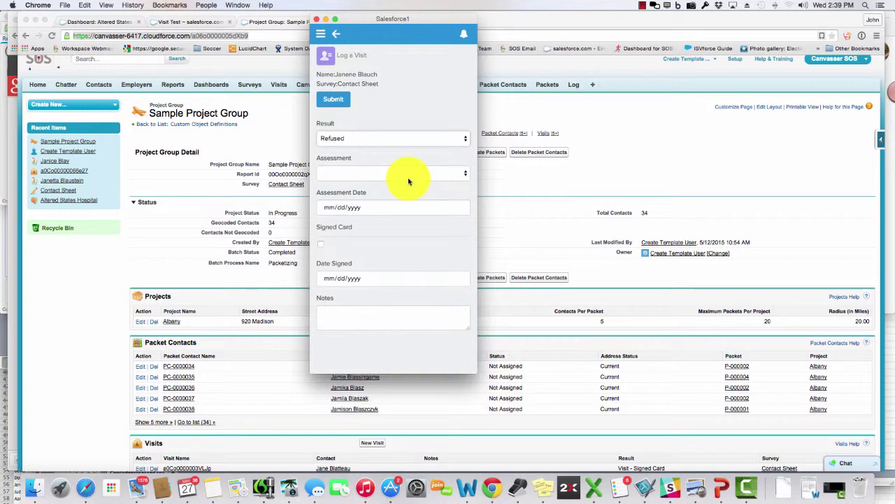
{"action": "left_click", "coordinate": [331, 104]}
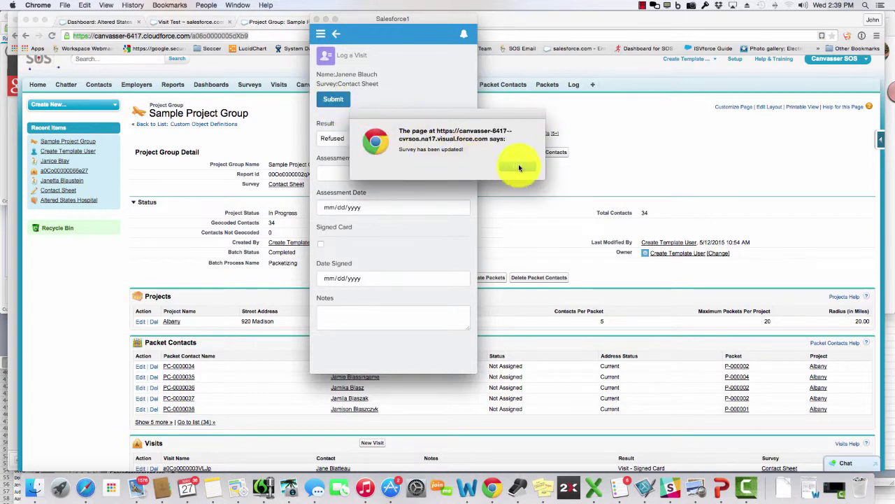
{"action": "left_click", "coordinate": [519, 168]}
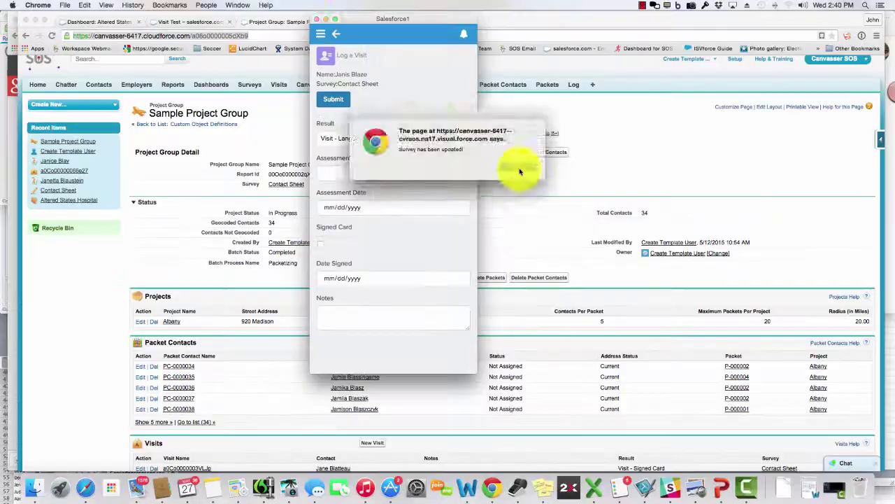
{"action": "left_click", "coordinate": [519, 172]}
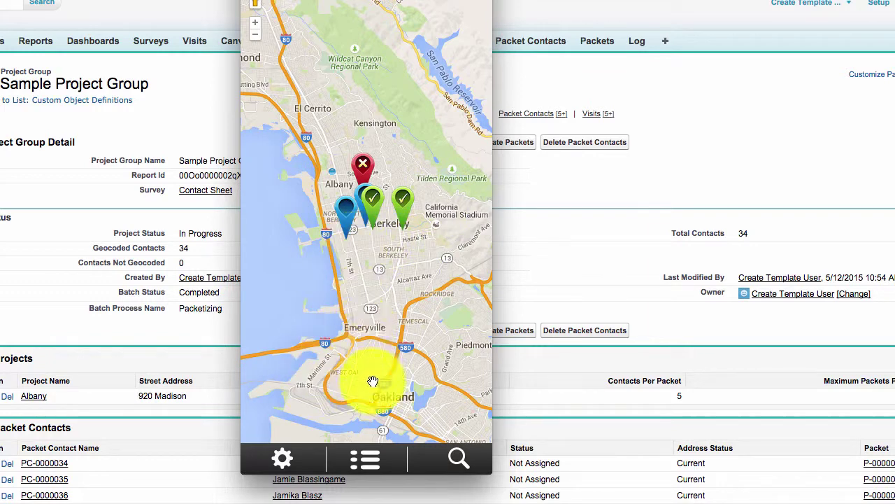
View the packet's contacts as a list and return to the map
{"action": "left_click", "coordinate": [371, 458]}
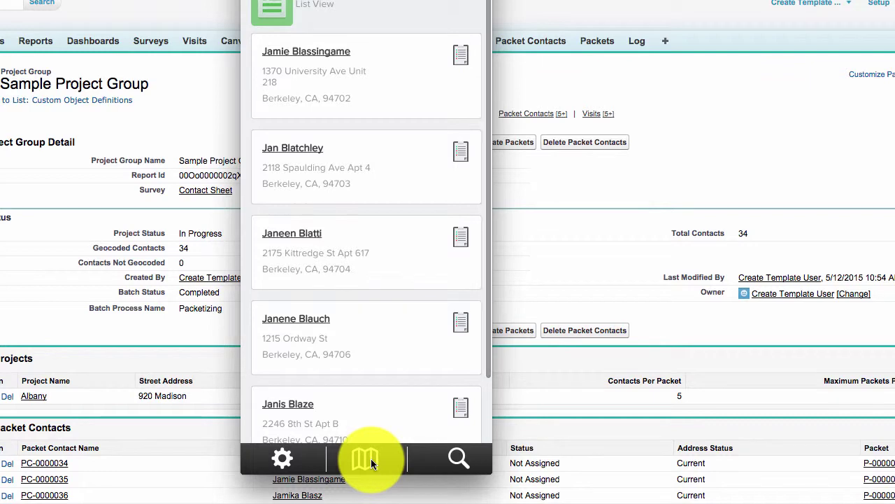
{"action": "left_click", "coordinate": [364, 459]}
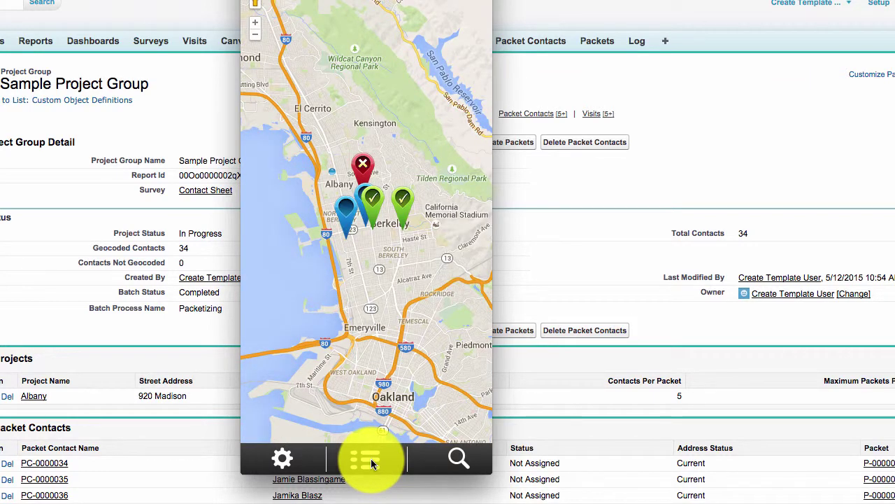
Set the map preferences to Sample Project Group, project Albany and packet P-000002, and save them
{"action": "left_click", "coordinate": [281, 459]}
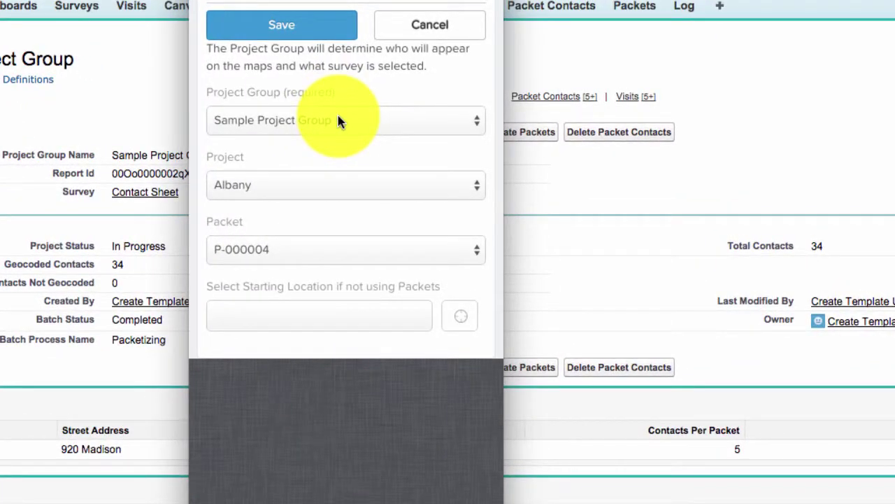
{"action": "left_click", "coordinate": [338, 121]}
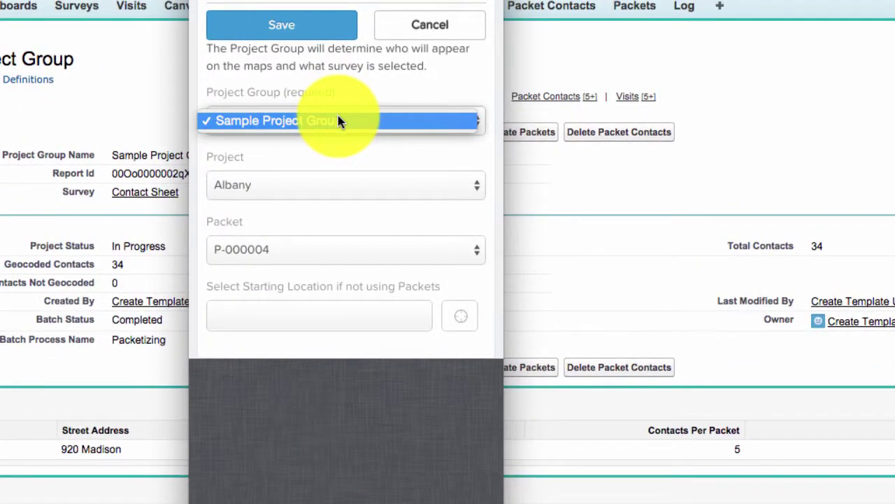
{"action": "left_click", "coordinate": [337, 120]}
{"action": "left_click", "coordinate": [347, 193]}
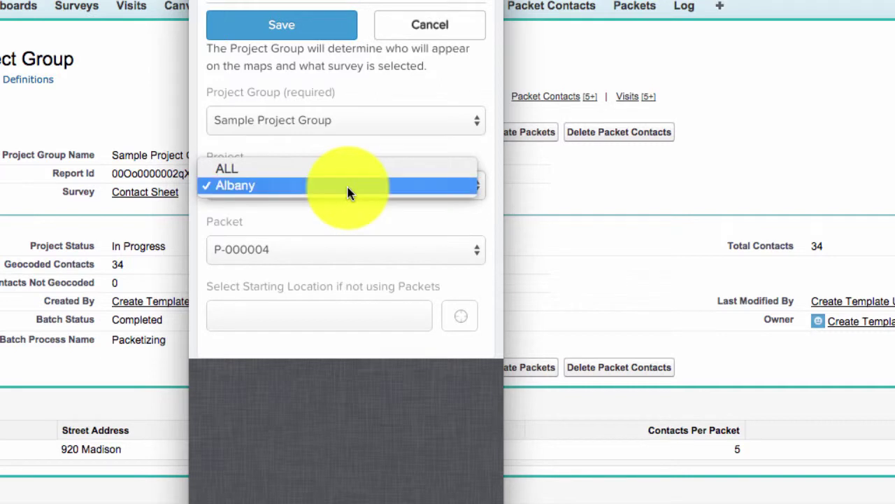
{"action": "left_click", "coordinate": [347, 193]}
{"action": "left_click", "coordinate": [348, 251]}
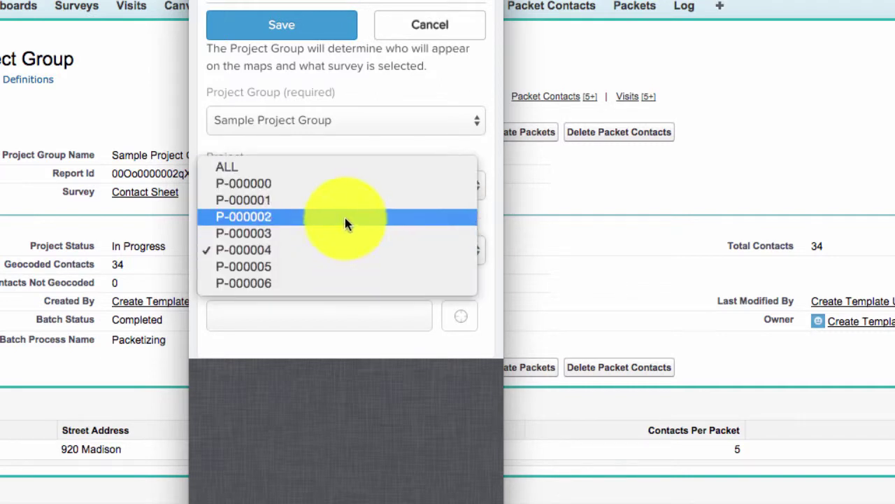
{"action": "left_click", "coordinate": [345, 217]}
{"action": "left_click", "coordinate": [301, 41]}
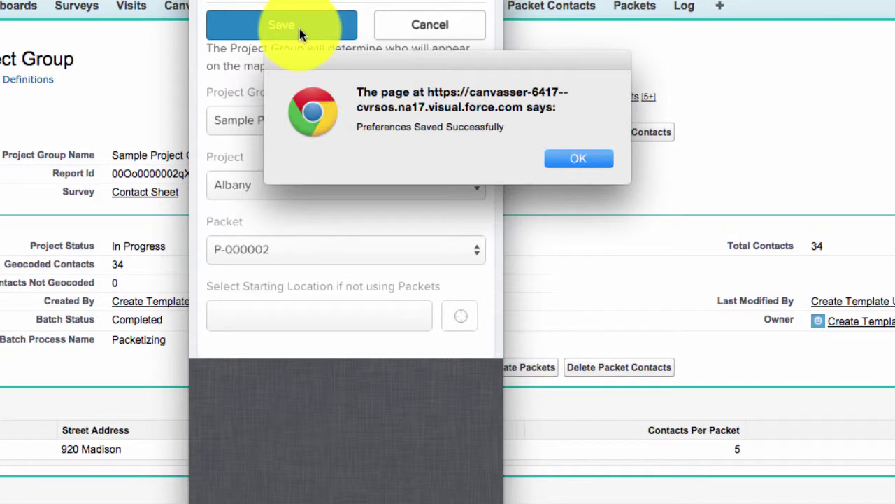
{"action": "left_click", "coordinate": [580, 155]}
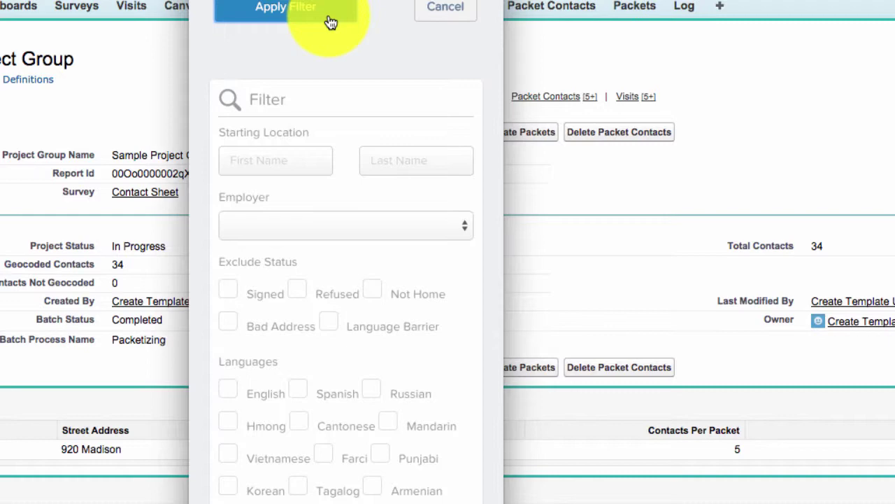
Apply the contact filter without choosing any criteria
{"action": "left_click", "coordinate": [331, 23]}
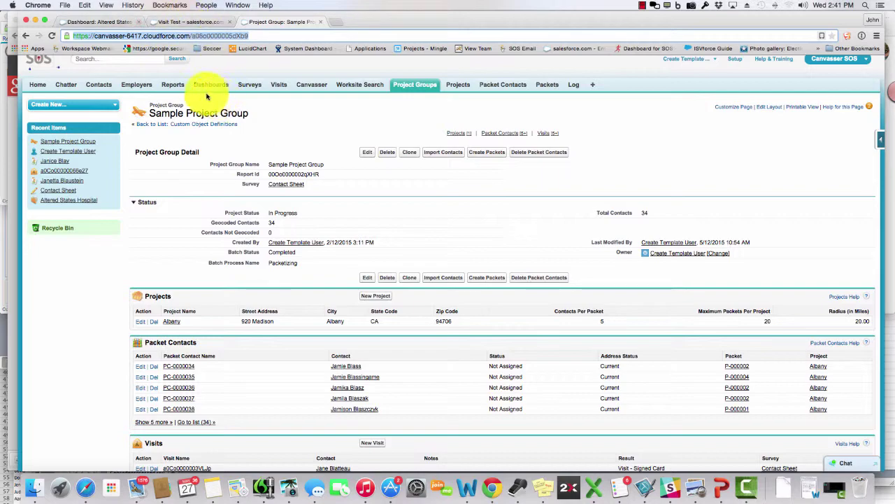
Compare the Report Id of Sample Project Group with the ID in the Visit Test report's web address
{"action": "double_click", "coordinate": [323, 173]}
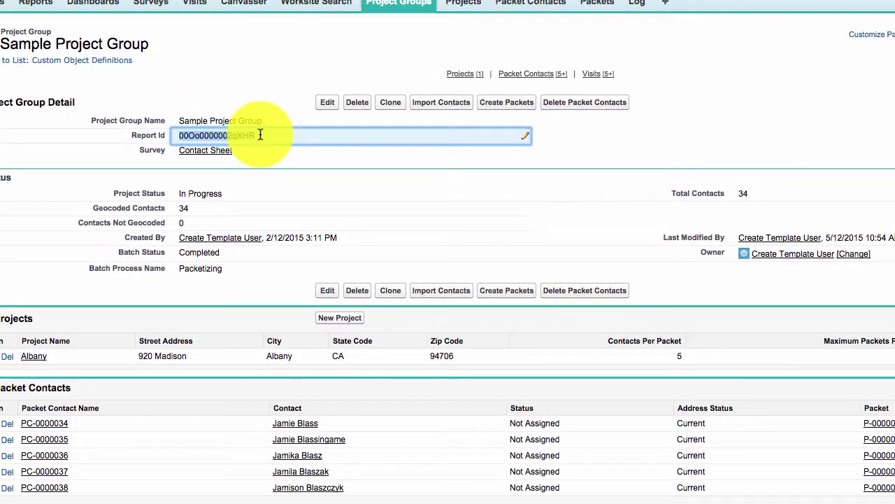
{"action": "double_click", "coordinate": [259, 135]}
{"action": "left_click", "coordinate": [196, 21]}
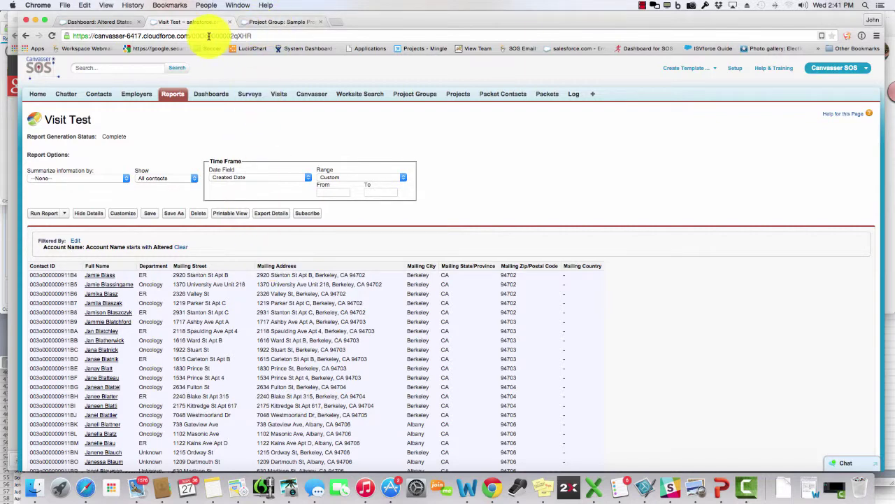
{"action": "left_click", "coordinate": [270, 27]}
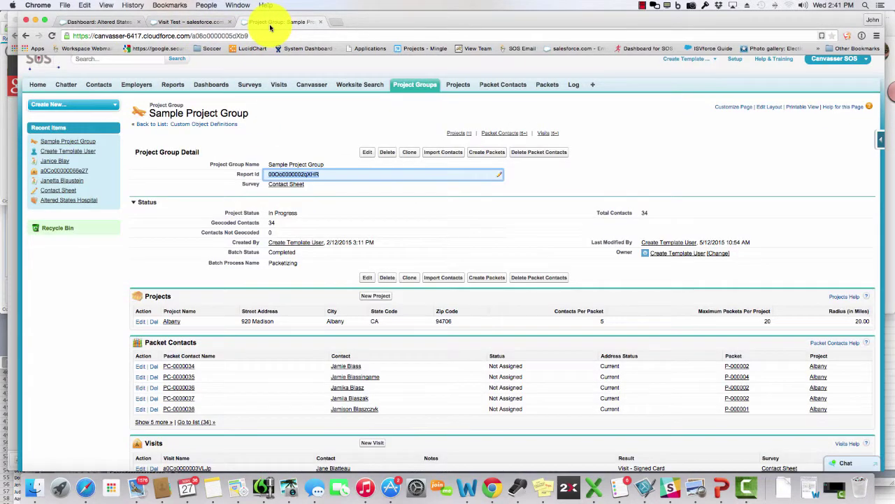
{"action": "double_click", "coordinate": [319, 174]}
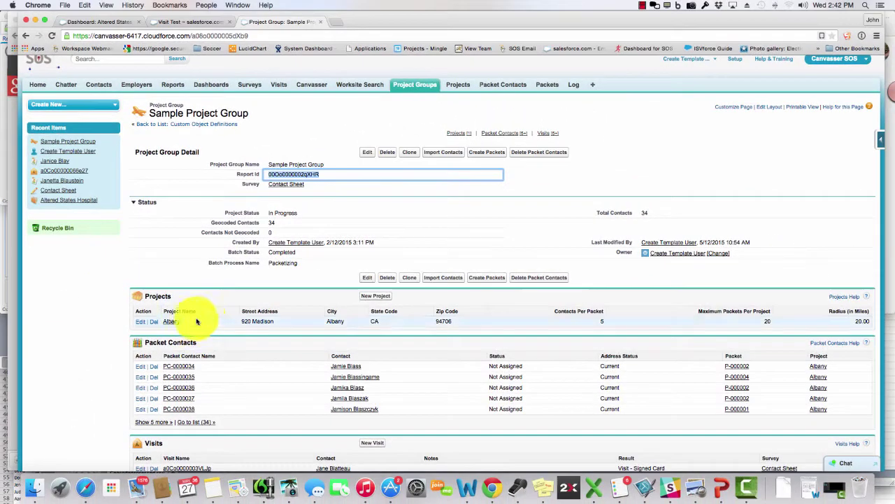
Examine the Albany project's details and packets, and return to the project groups overview
{"action": "left_click", "coordinate": [132, 331]}
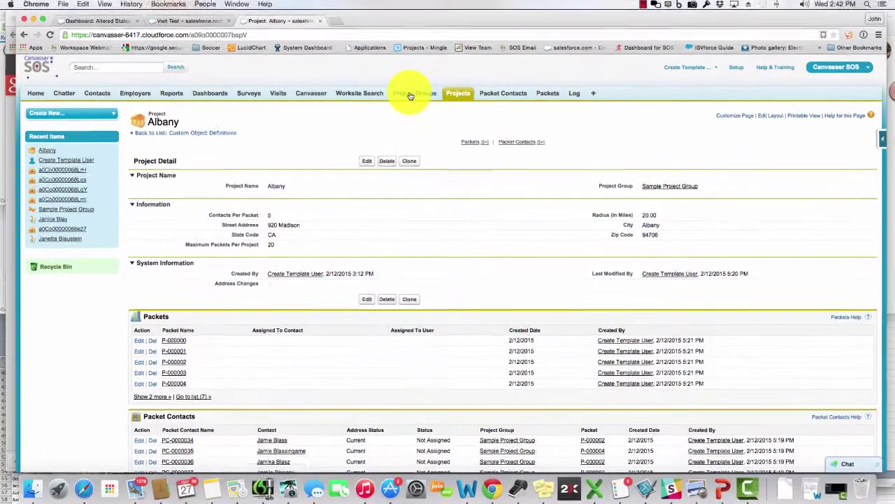
{"action": "left_click", "coordinate": [399, 14]}
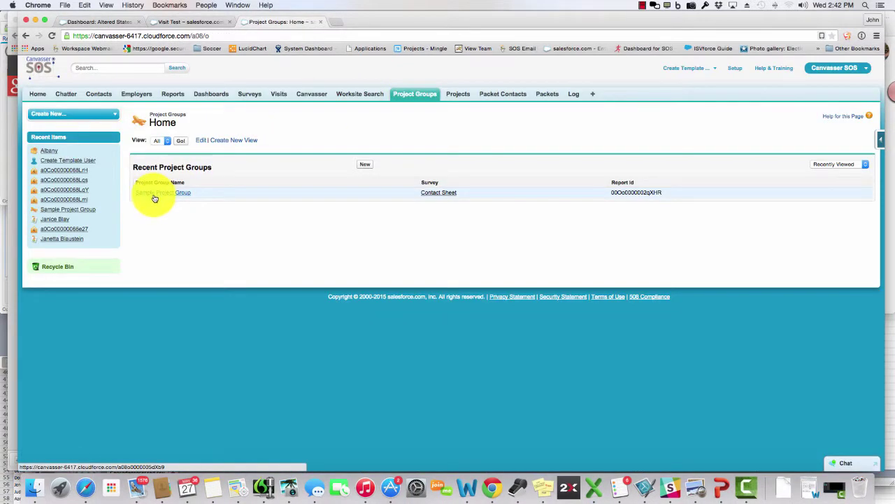
Check the survey assigned to Sample Project Group, and switch to Salesforce1 to open the visit form for a contact pinned on the map
{"action": "left_click", "coordinate": [156, 195]}
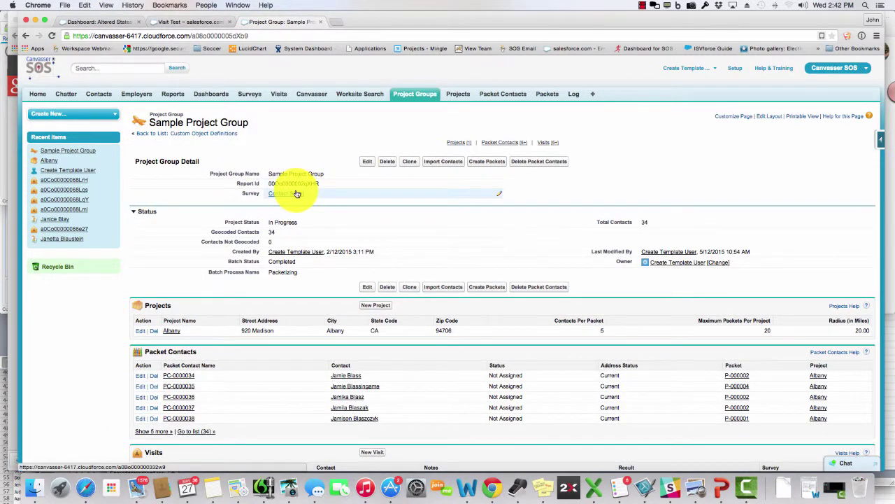
{"action": "mouse_move", "coordinate": [297, 193]}
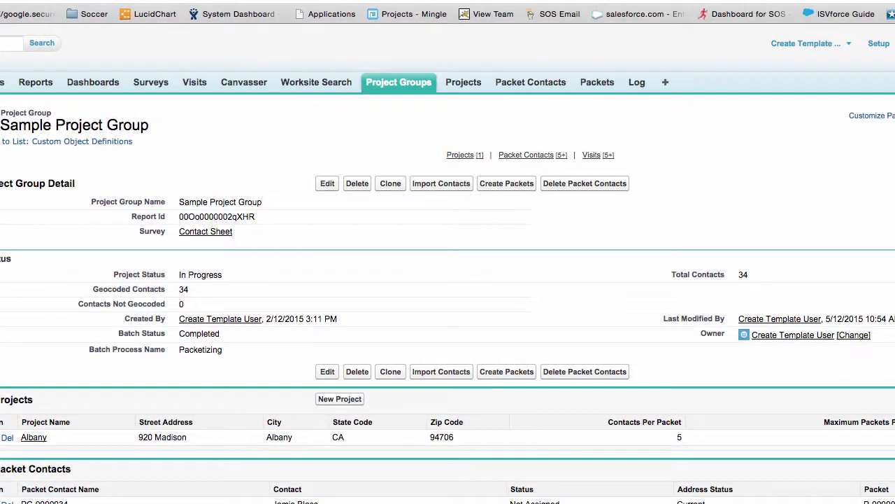
{"action": "left_click", "coordinate": [193, 0]}
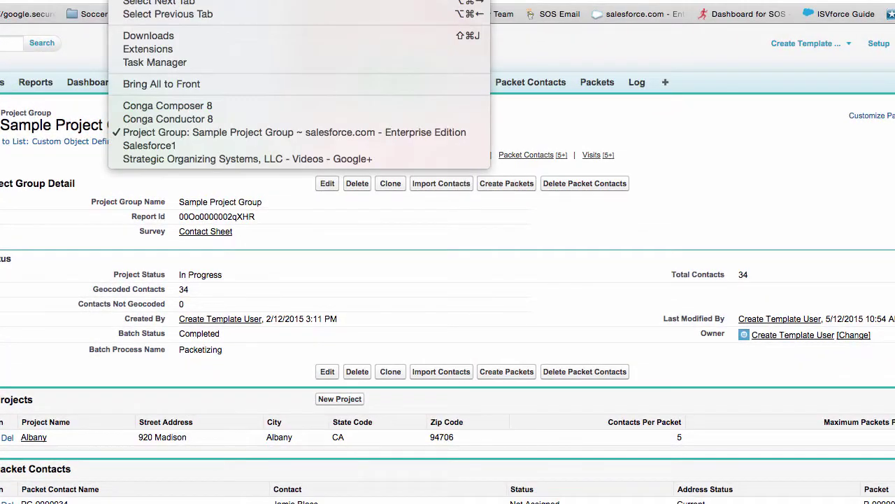
{"action": "left_click", "coordinate": [176, 146]}
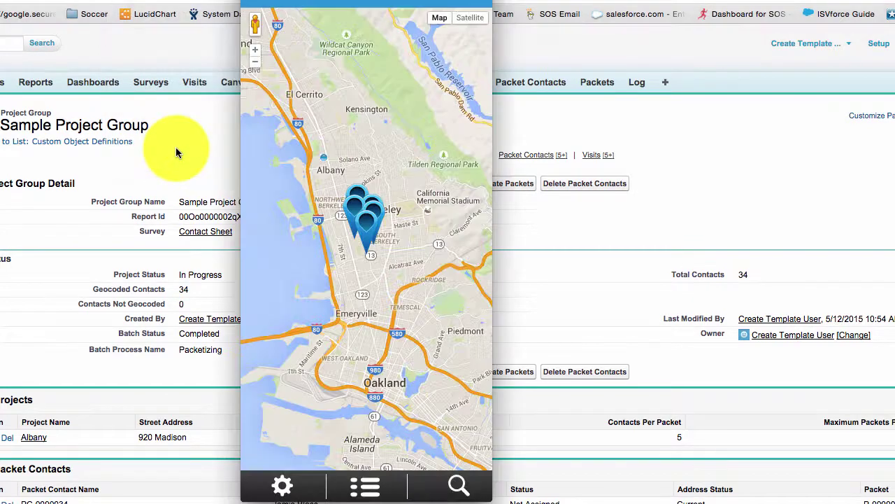
{"action": "left_click", "coordinate": [360, 222]}
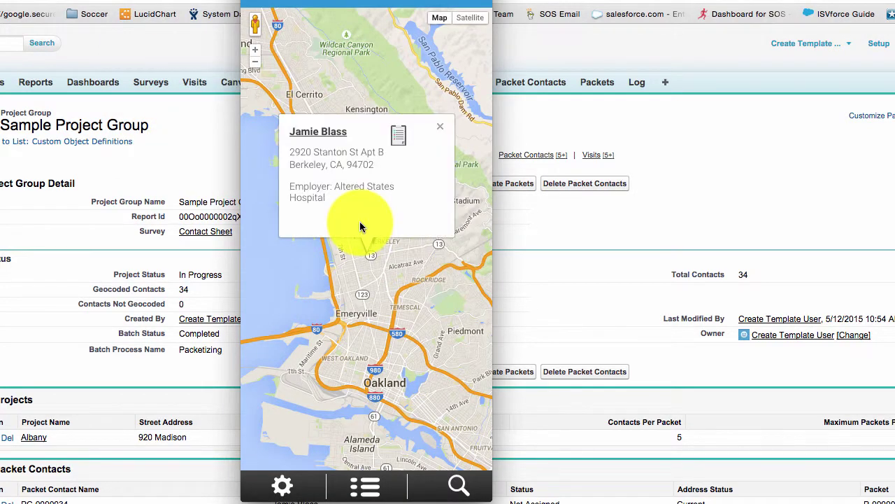
{"action": "left_click", "coordinate": [399, 135]}
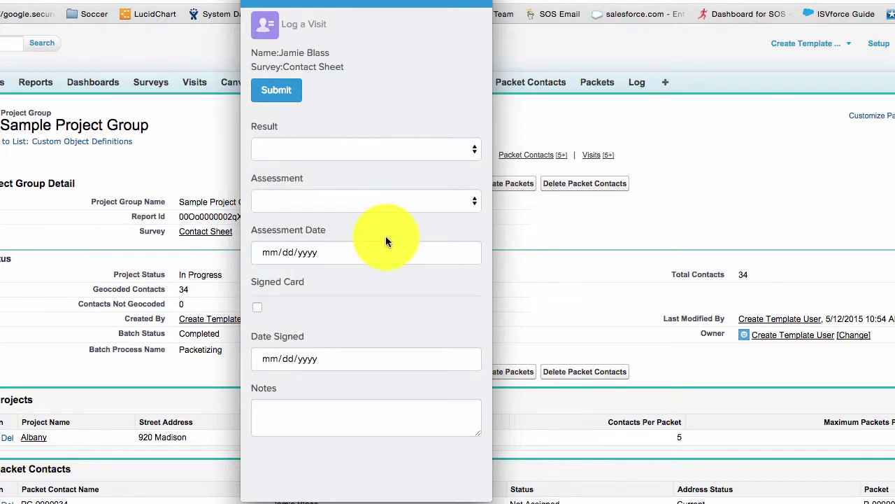
Return to Chrome and open the group's Contact Sheet survey in a new tab, in edit mode, to review its included questions
{"action": "left_click", "coordinate": [203, 149]}
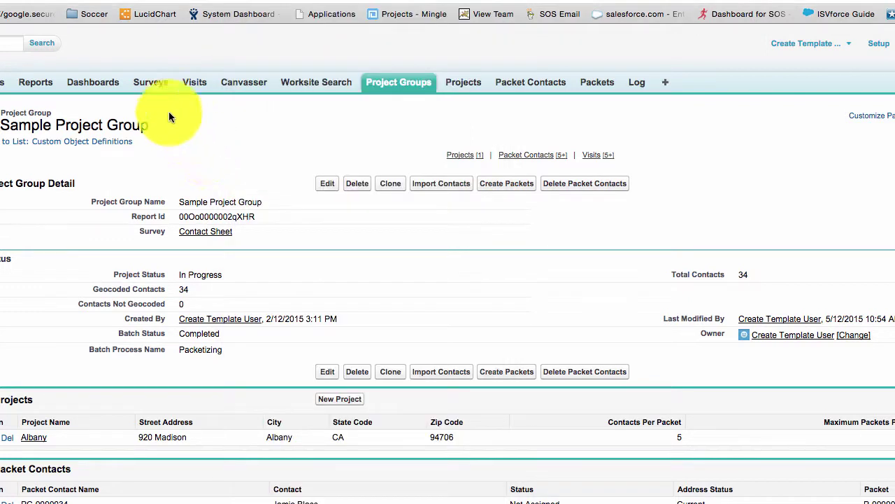
{"action": "right_click", "coordinate": [205, 238]}
{"action": "left_click", "coordinate": [216, 236]}
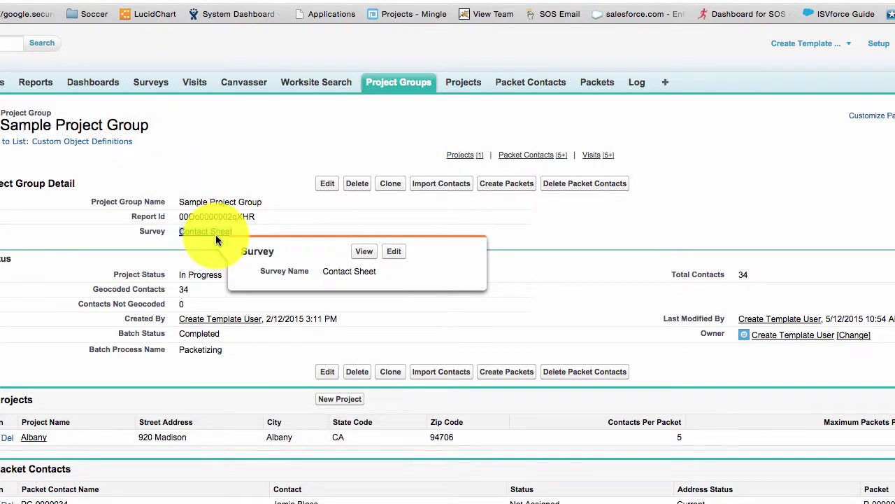
{"action": "left_click", "coordinate": [311, 1]}
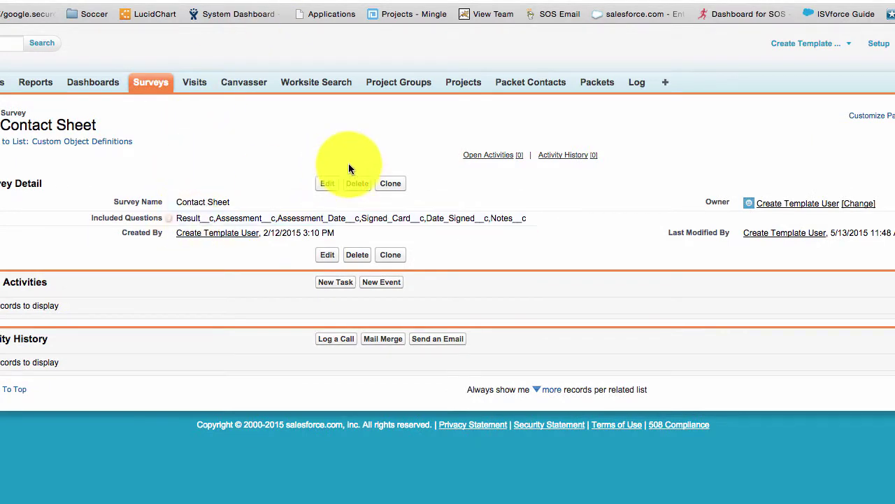
{"action": "left_click", "coordinate": [330, 183]}
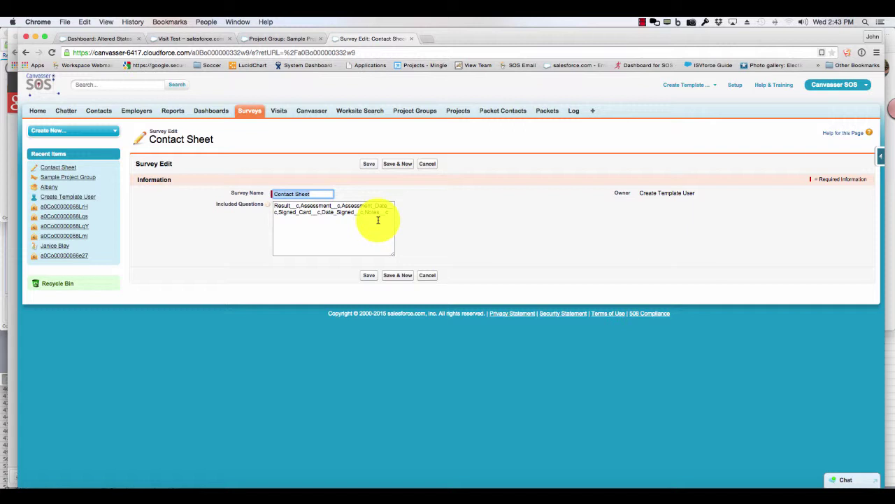
Leave the survey unchanged, review the Albany project in Sample Project Group, and return to the group's record
{"action": "left_click", "coordinate": [415, 111]}
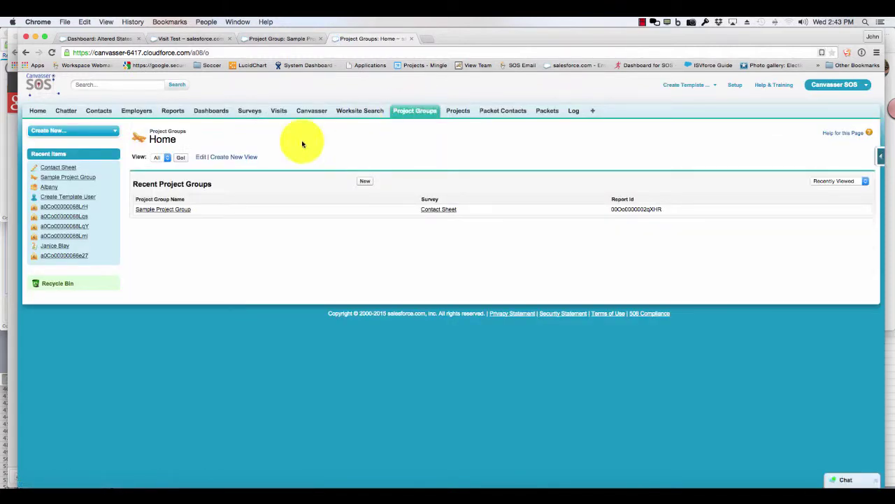
{"action": "left_click", "coordinate": [168, 208]}
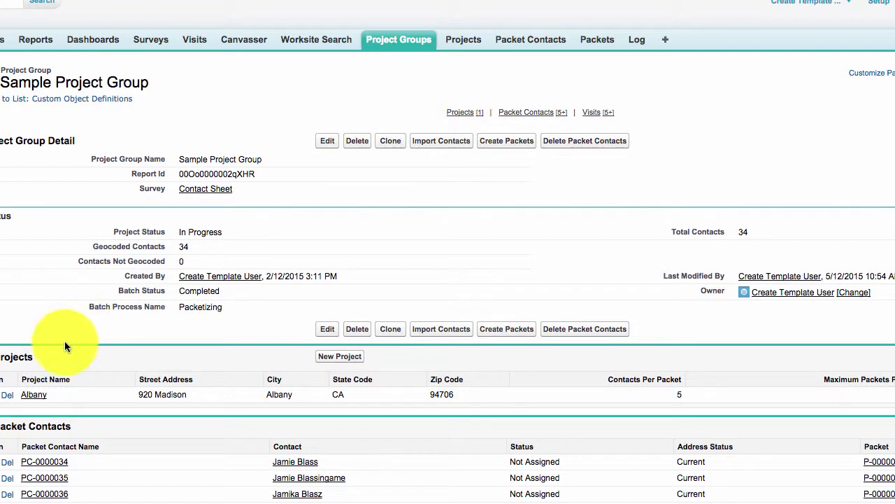
{"action": "left_click", "coordinate": [34, 396]}
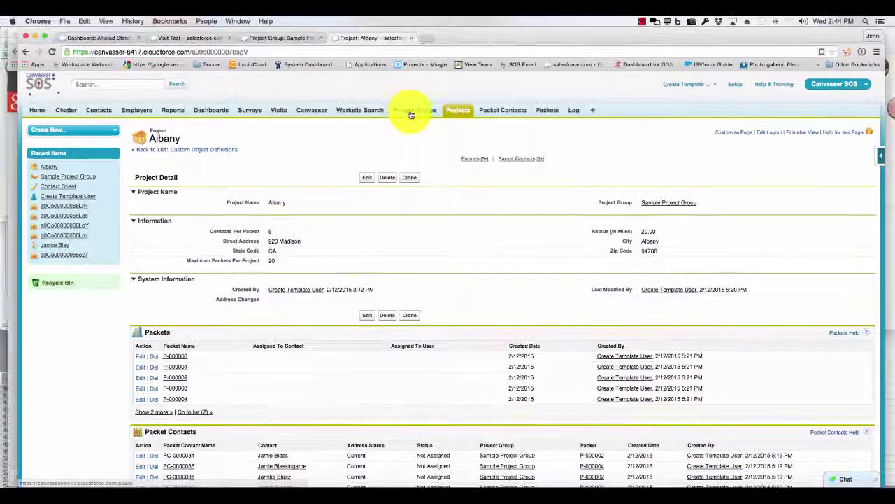
{"action": "left_click", "coordinate": [410, 112]}
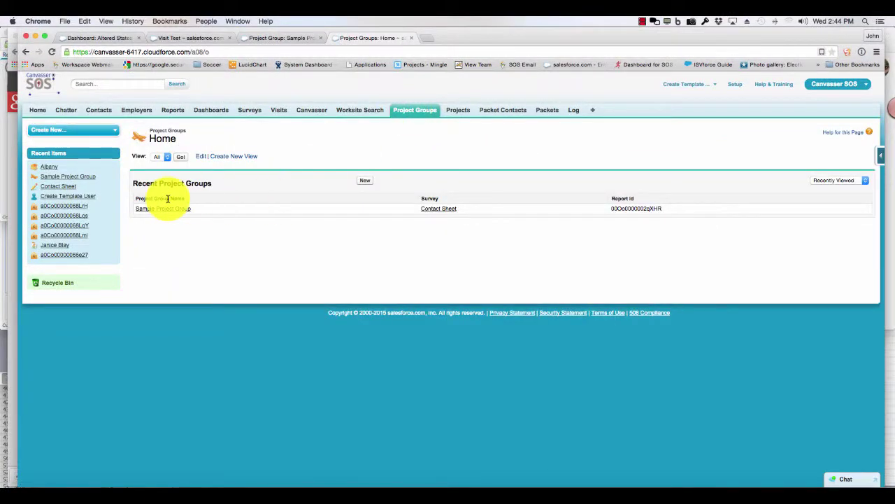
{"action": "left_click", "coordinate": [170, 212]}
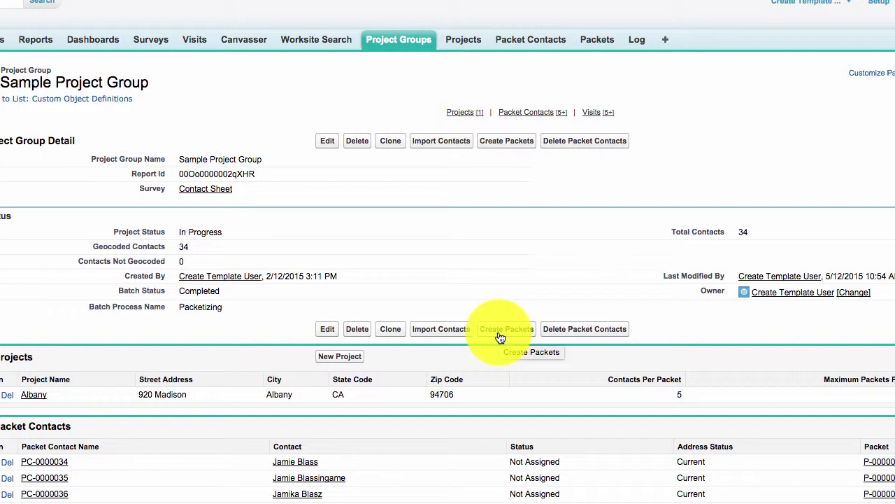
Switch to Salesforce1 and go from the visit form back to the contact map
{"action": "left_click", "coordinate": [140, 0]}
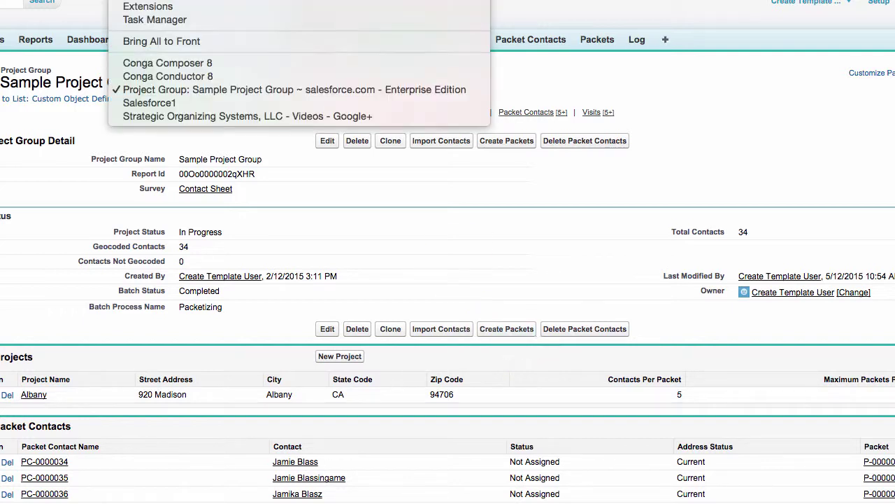
{"action": "left_click", "coordinate": [170, 103]}
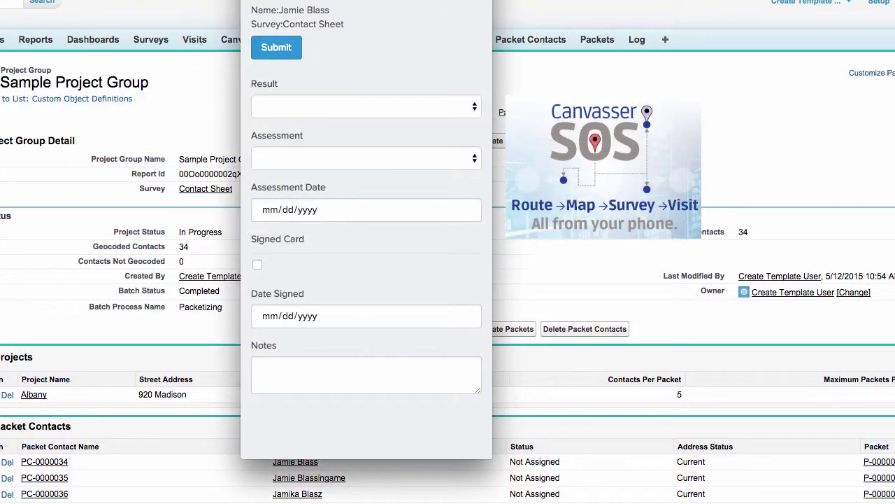
{"action": "left_click", "coordinate": [277, 47]}
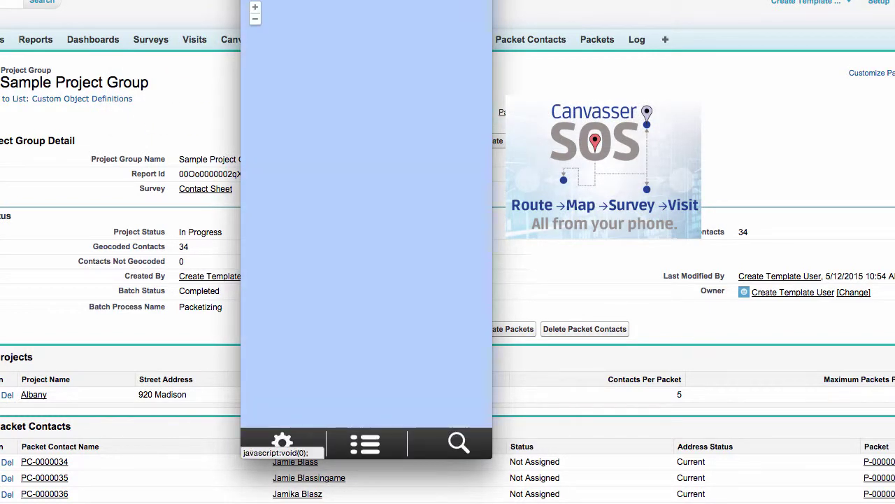
{"action": "left_click", "coordinate": [282, 440]}
{"action": "left_click", "coordinate": [270, 64]}
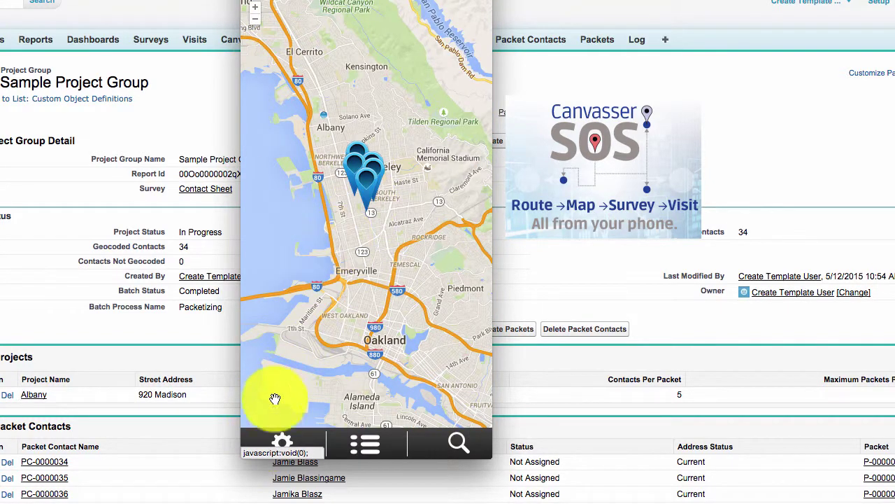
Set the map preferences to project Albany and packet P-000004, save them, and apply the contact filter without any criteria
{"action": "left_click", "coordinate": [276, 442]}
{"action": "left_click", "coordinate": [302, 169]}
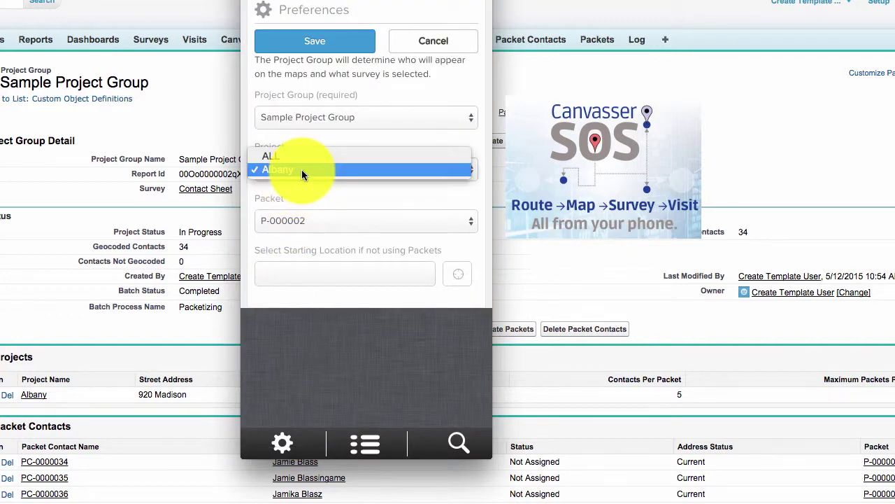
{"action": "left_click", "coordinate": [302, 170]}
{"action": "left_click", "coordinate": [321, 221]}
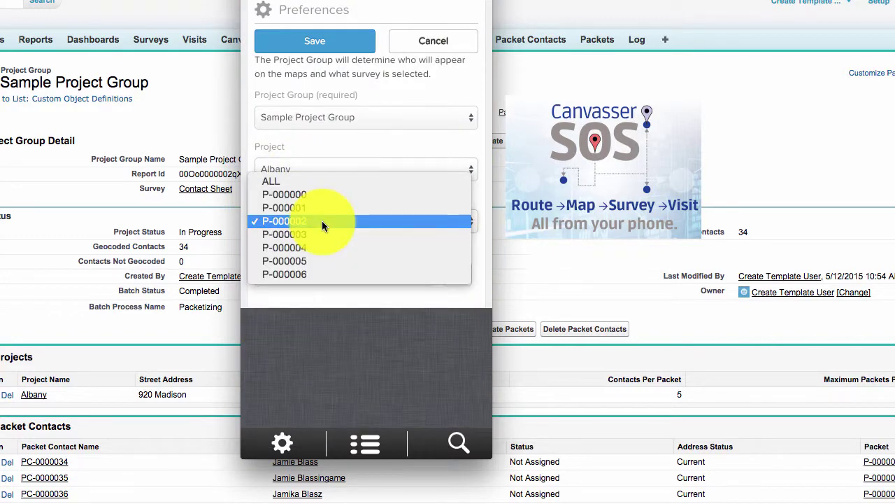
{"action": "left_click", "coordinate": [321, 221]}
{"action": "left_click", "coordinate": [322, 220]}
{"action": "left_click", "coordinate": [322, 247]}
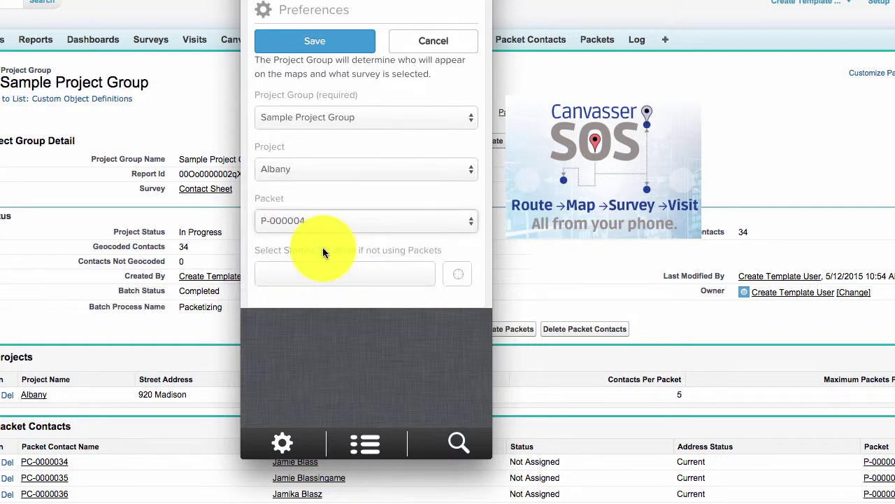
{"action": "left_click", "coordinate": [320, 41]}
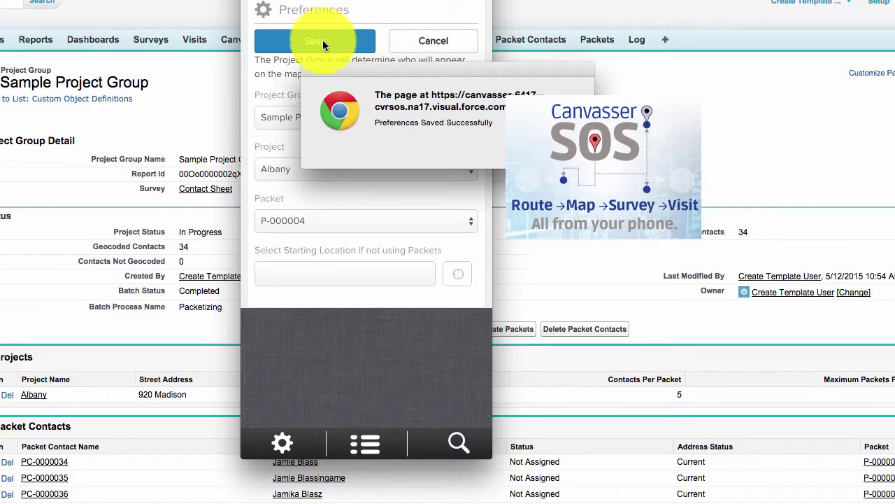
{"action": "left_click", "coordinate": [528, 149]}
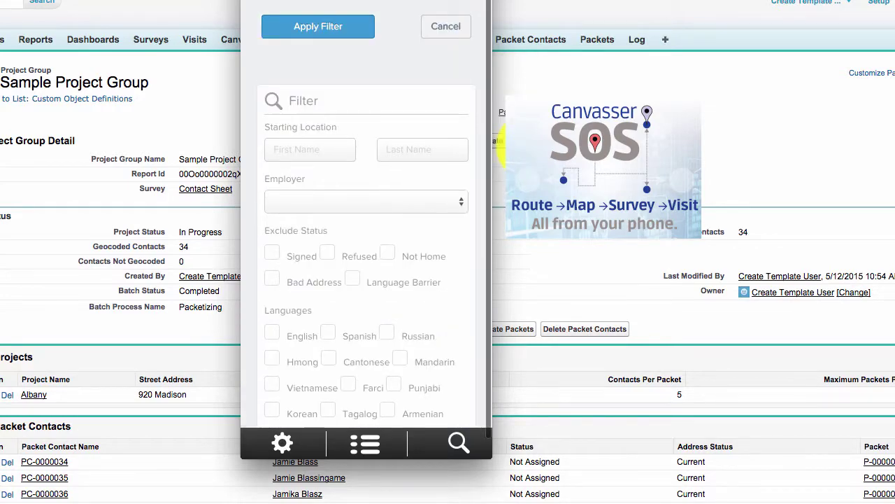
{"action": "left_click", "coordinate": [358, 33]}
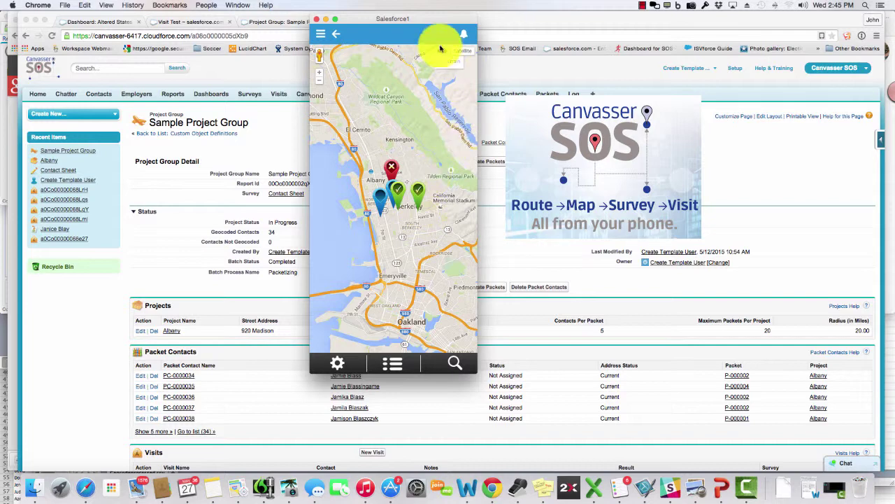
Move the Salesforce1 window aside and, in a new Chrome tab, open the full trial version listing from the solutions page of strategicorganizingsystems.com
{"action": "left_click_drag", "start_coordinate": [406, 23], "coordinate": [552, 33]}
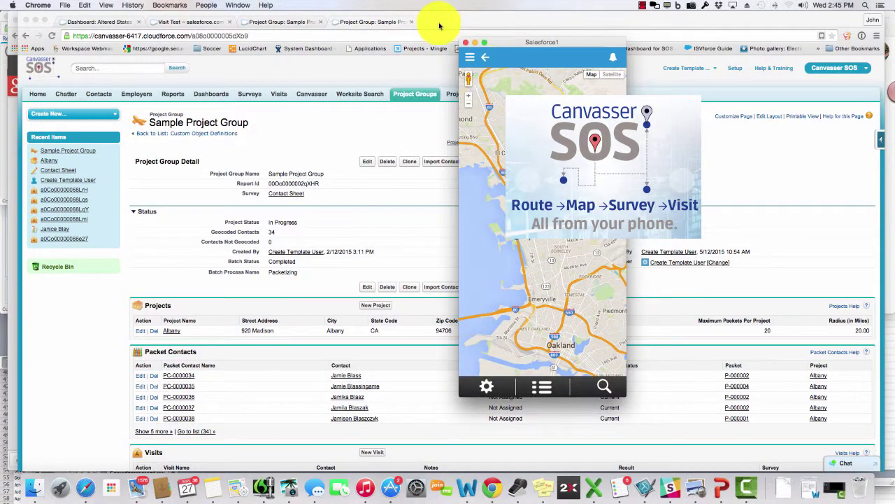
{"action": "left_click", "coordinate": [426, 20]}
{"action": "type", "text": "strategicorganizingsystems.com"}
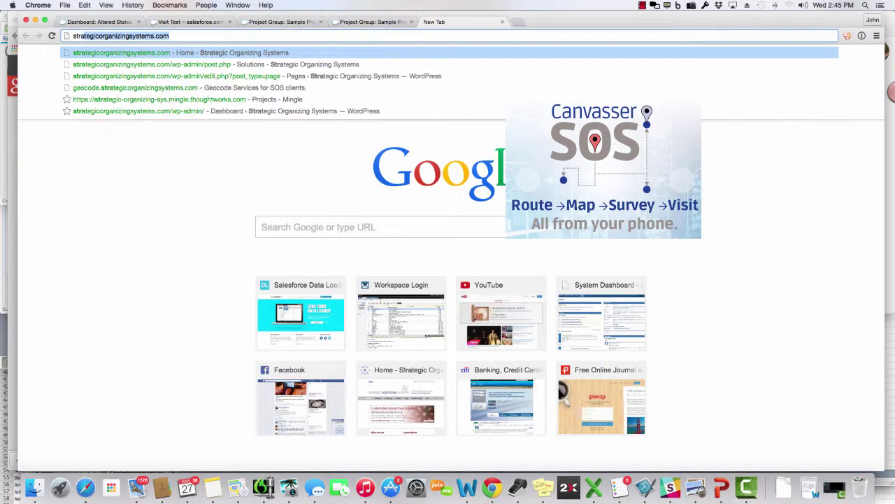
{"action": "key", "text": "Return"}
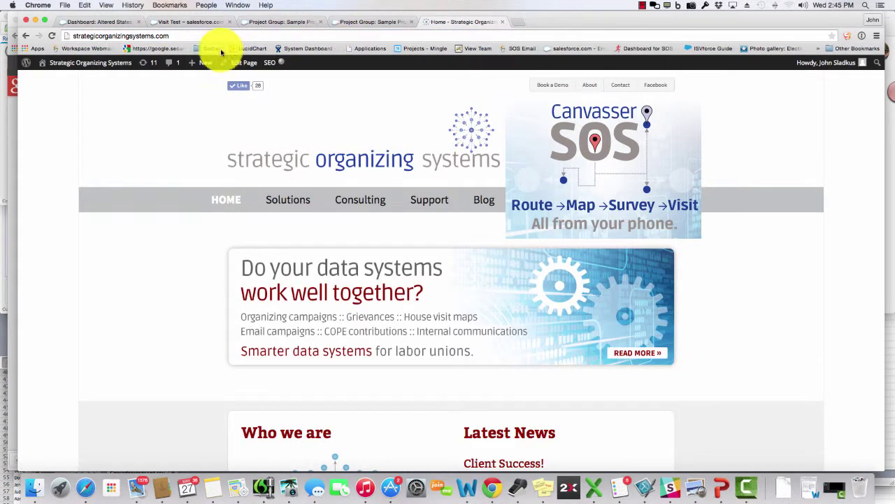
{"action": "left_click", "coordinate": [310, 202]}
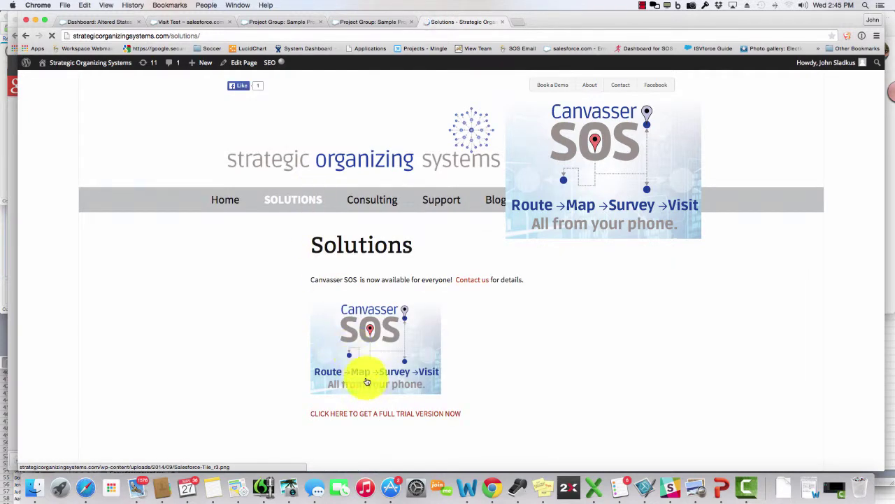
{"action": "left_click", "coordinate": [378, 416]}
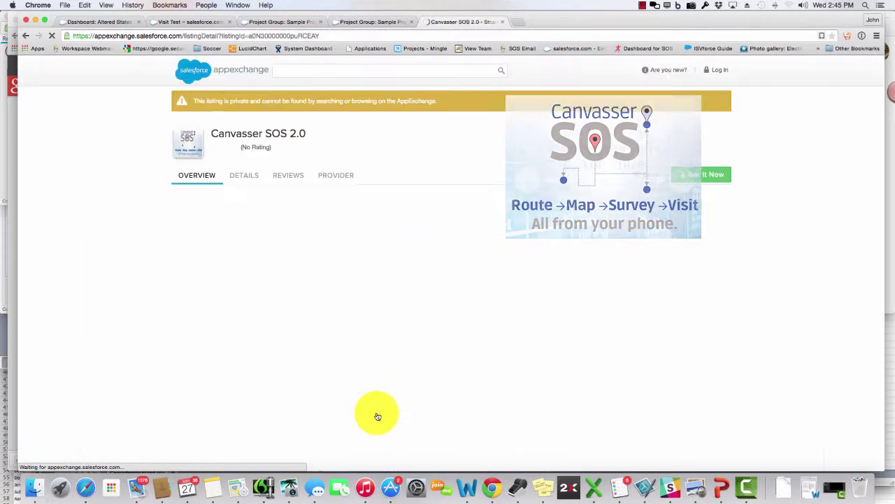